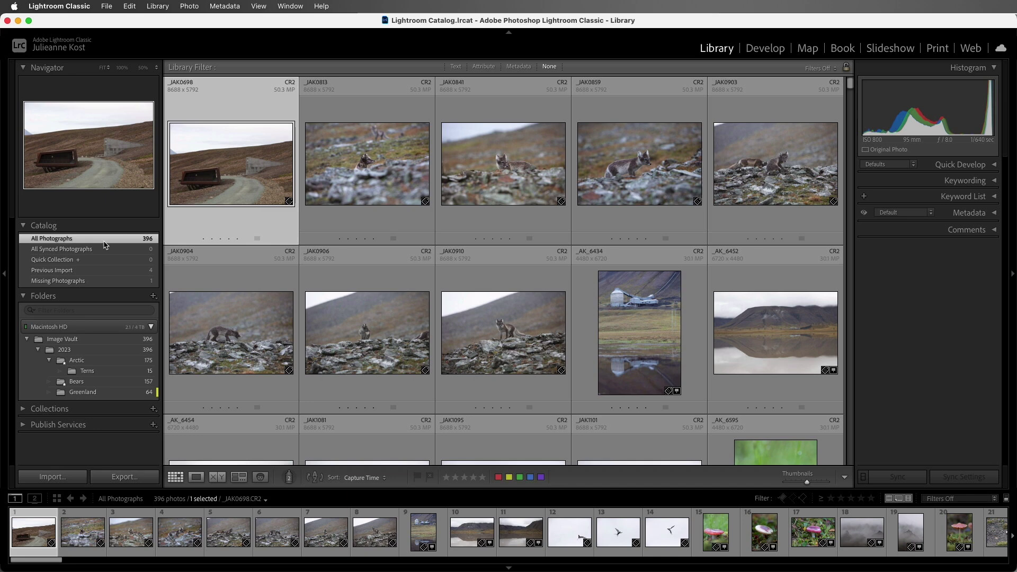
- View the Previous Import collection, then open the Greenland folder's 64 photos
left_click(105, 271)
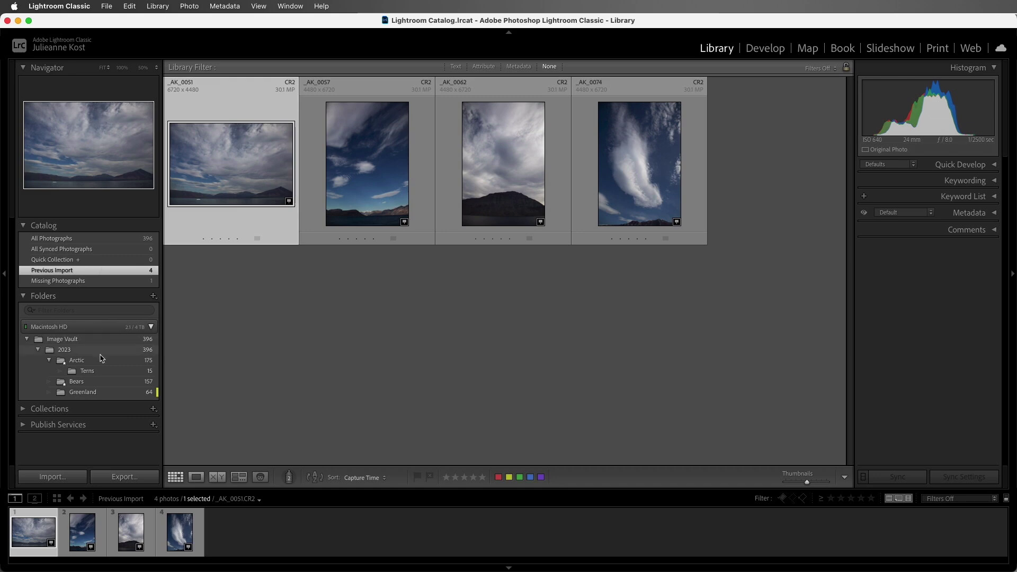
left_click(110, 391)
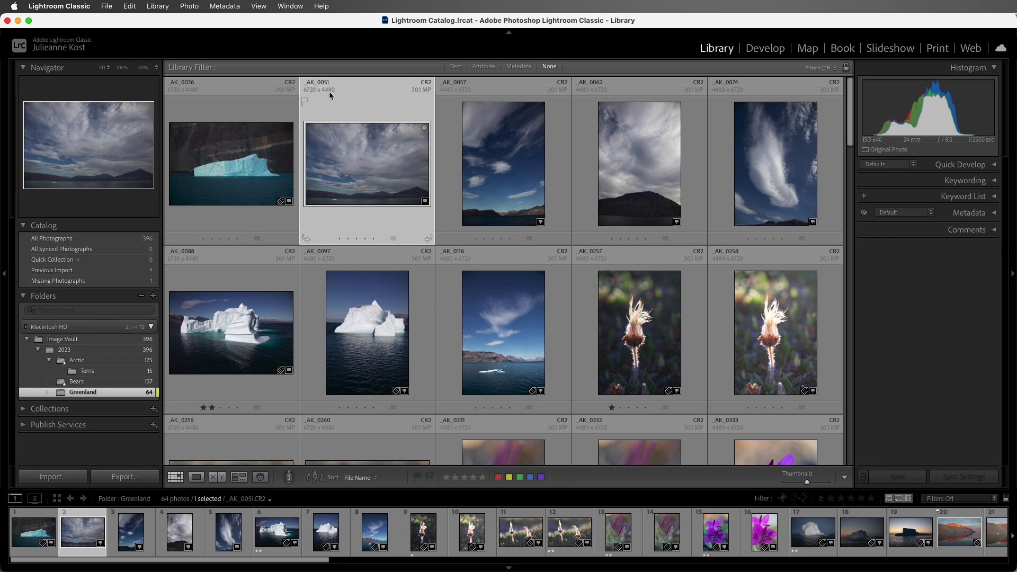
- Select _AK_0051 and _AK_0057 together and give both a red colour label
left_click(485, 163, "super")
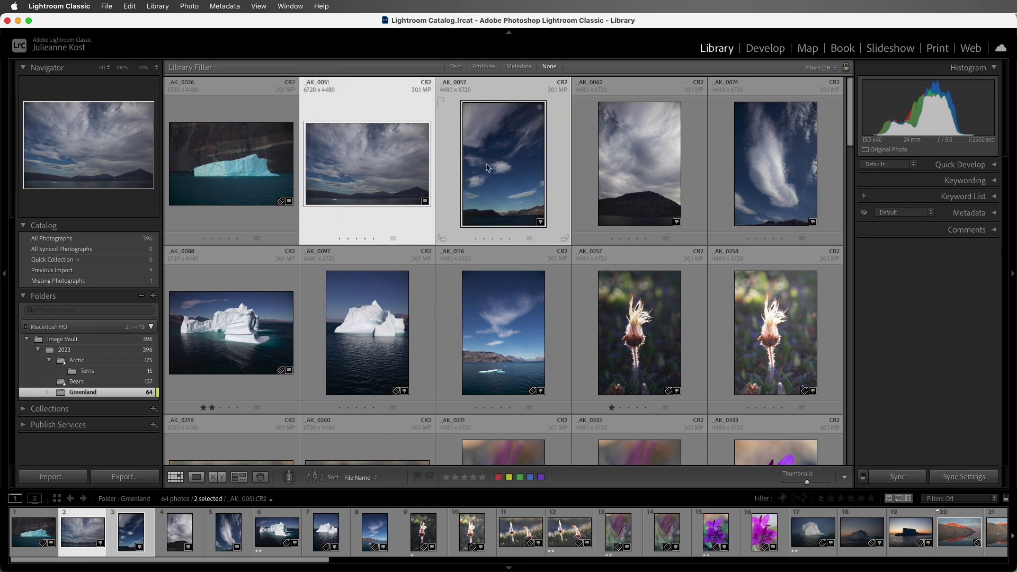
left_click(498, 478)
left_click(189, 7)
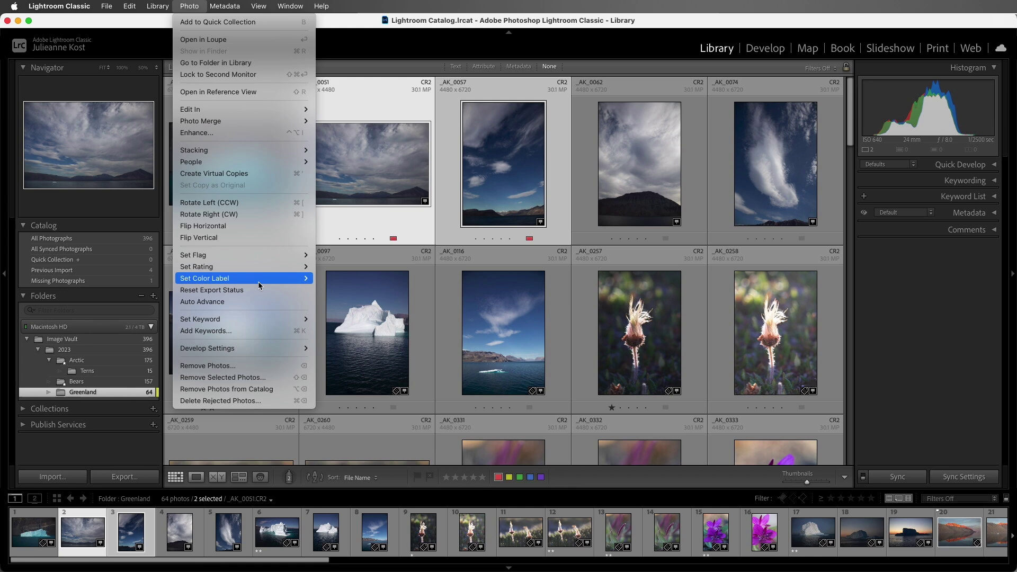
- Remove _AK_0051 and _AK_0057 from the Lightroom catalog only, keeping the files on disk
left_click(293, 369)
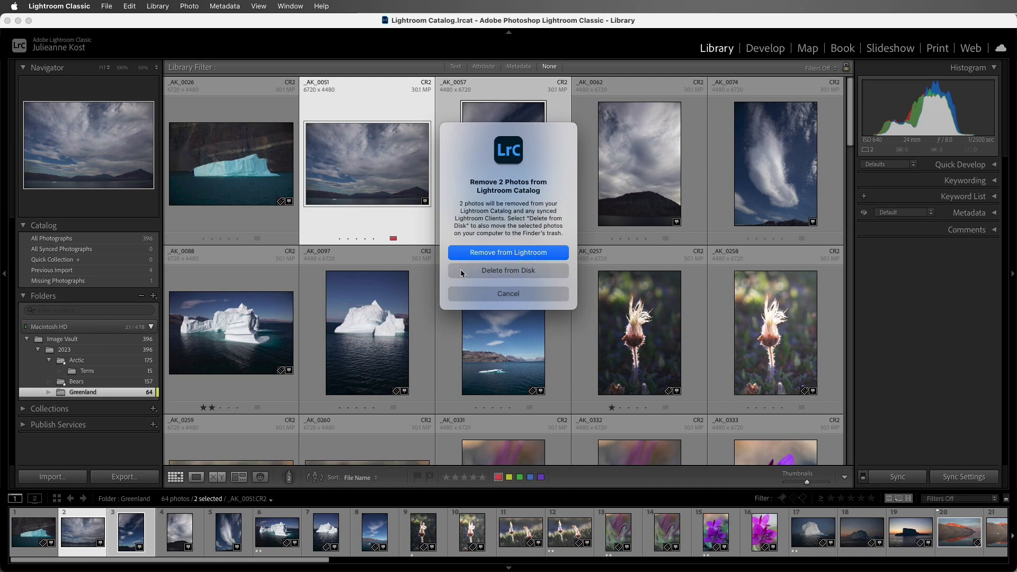
left_click(464, 254)
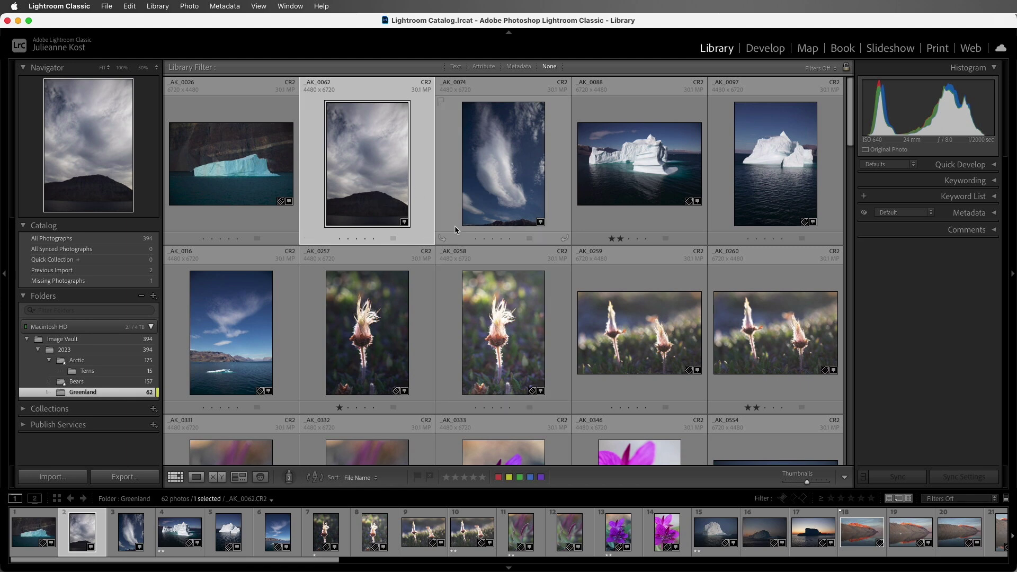
key("super+Tab")
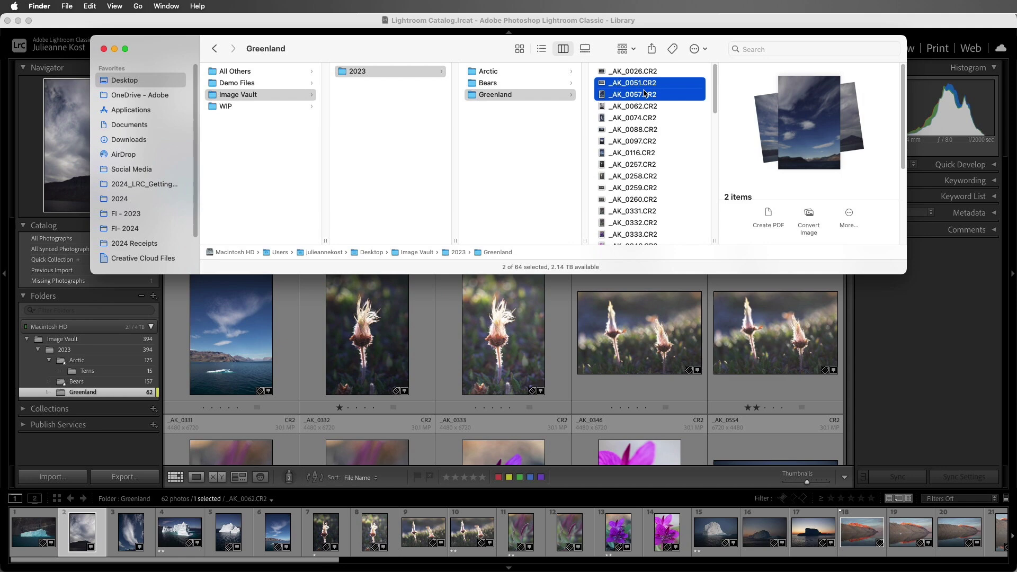
key("super+Tab")
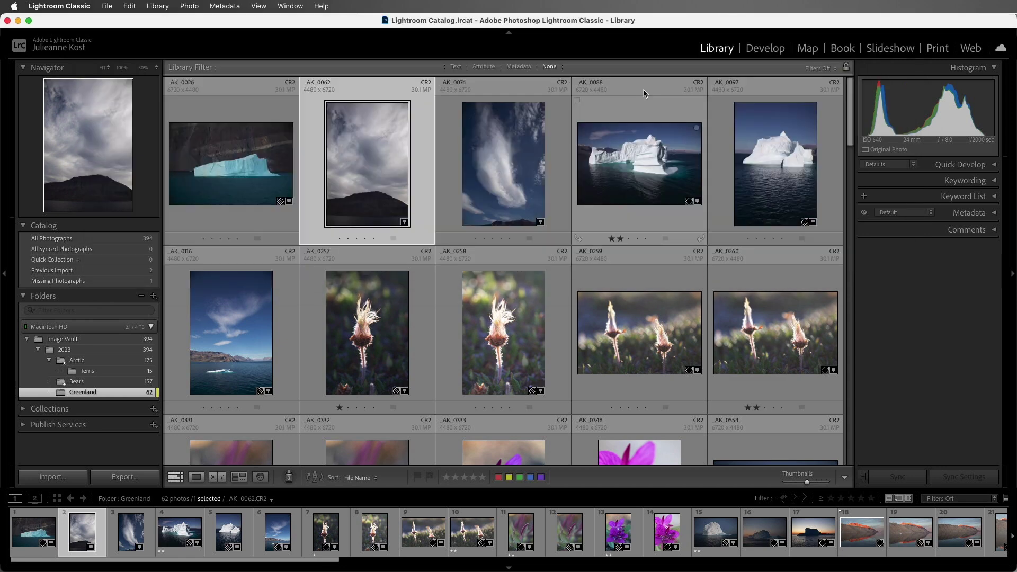
- Synchronize the Greenland folder to re-import _AK_0051 and _AK_0057, then select both
right_click(124, 396)
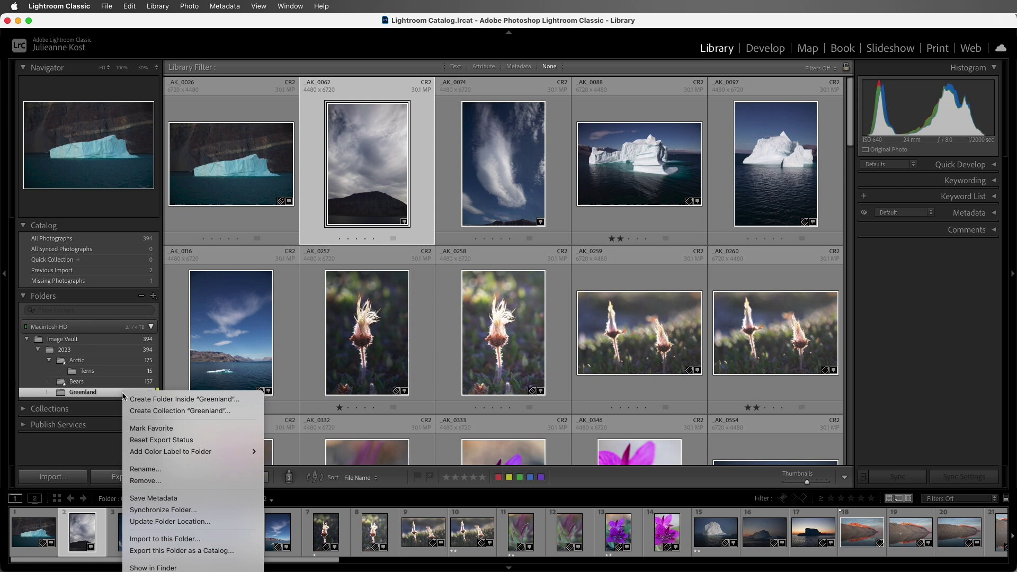
left_click(205, 511)
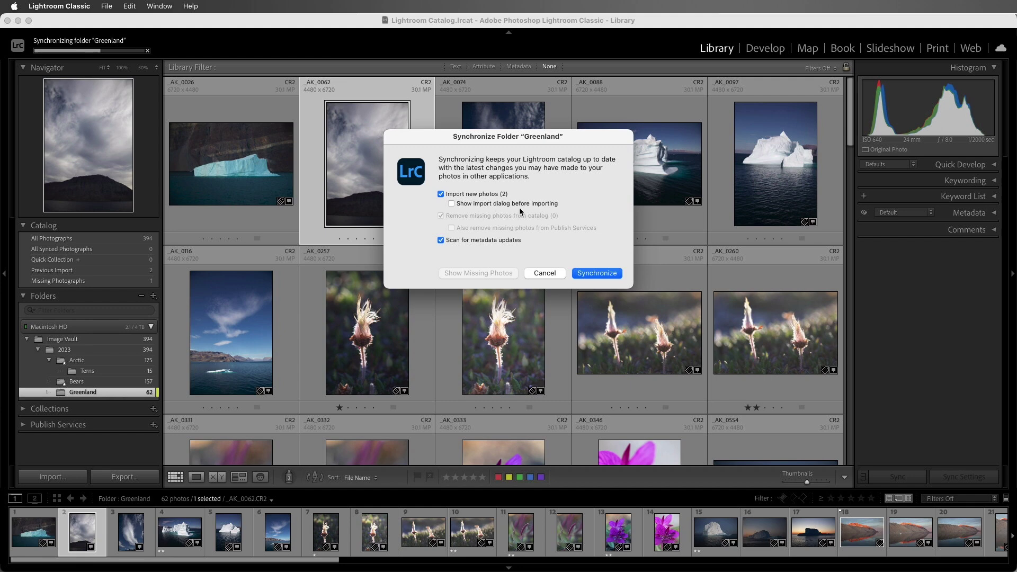
left_click(599, 273)
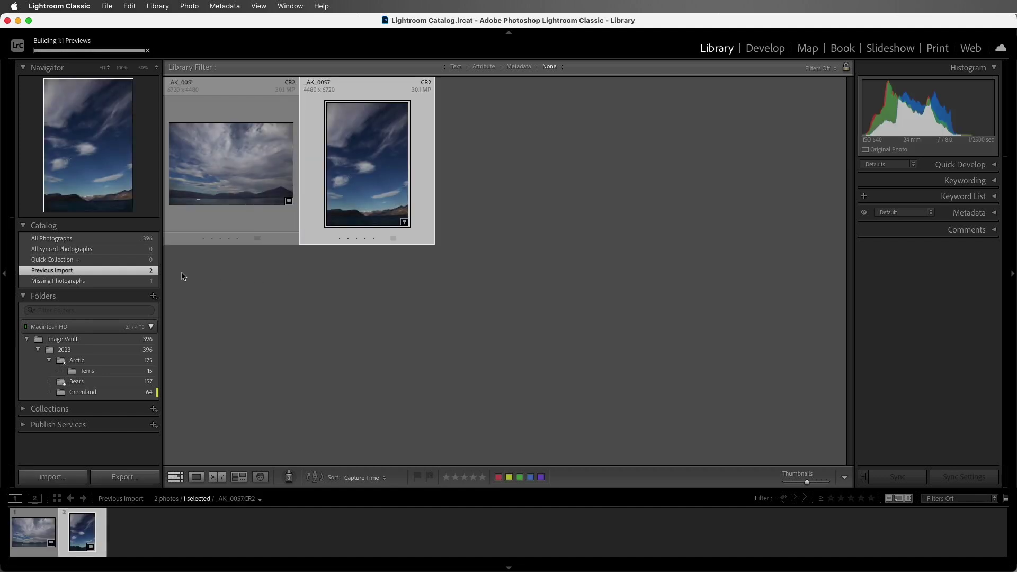
left_click(255, 215, "super")
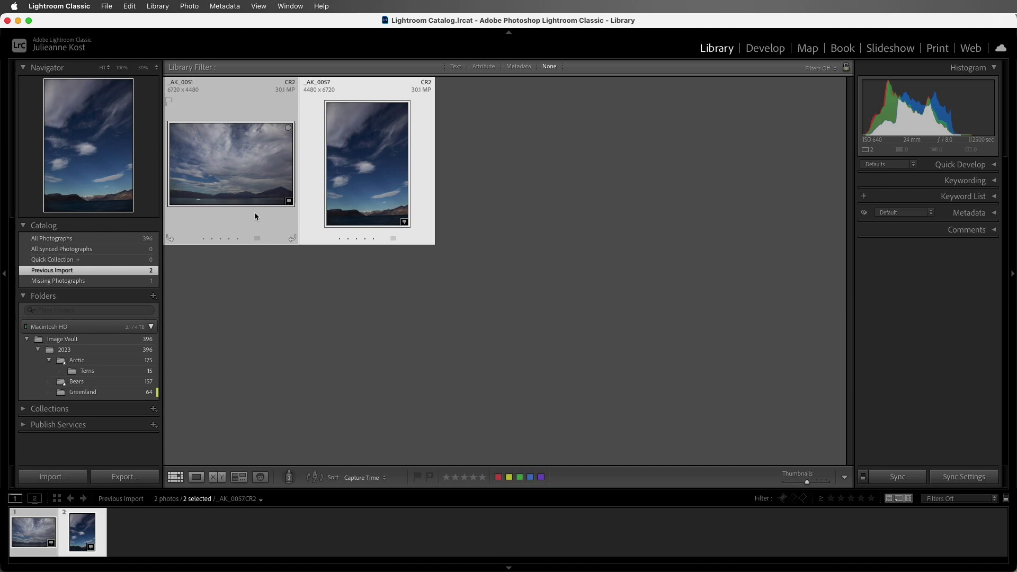
- In the Greenland folder, label _AK_0051 and _AK_0057 green, then delete both from disk
left_click(134, 394)
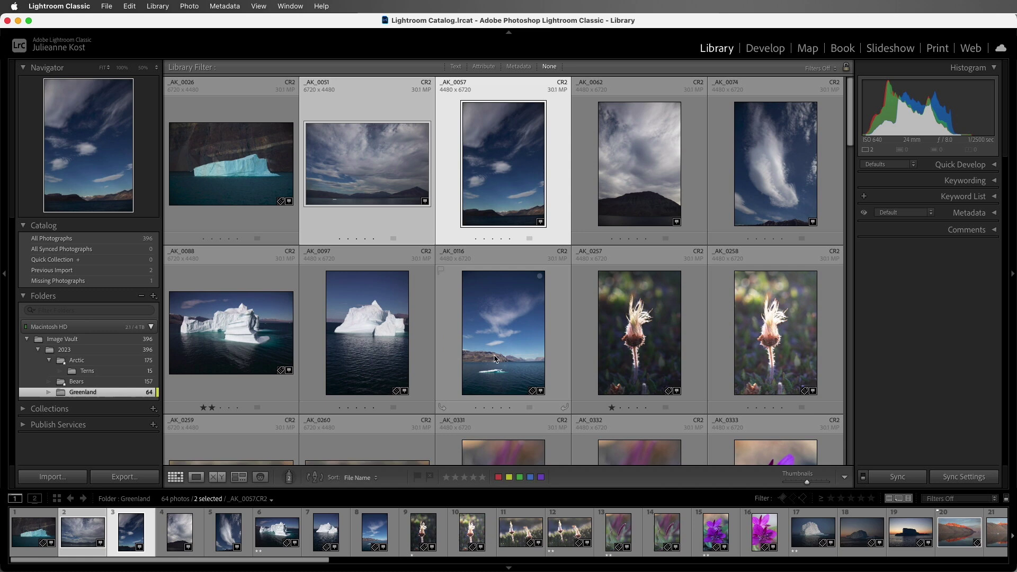
left_click(519, 477)
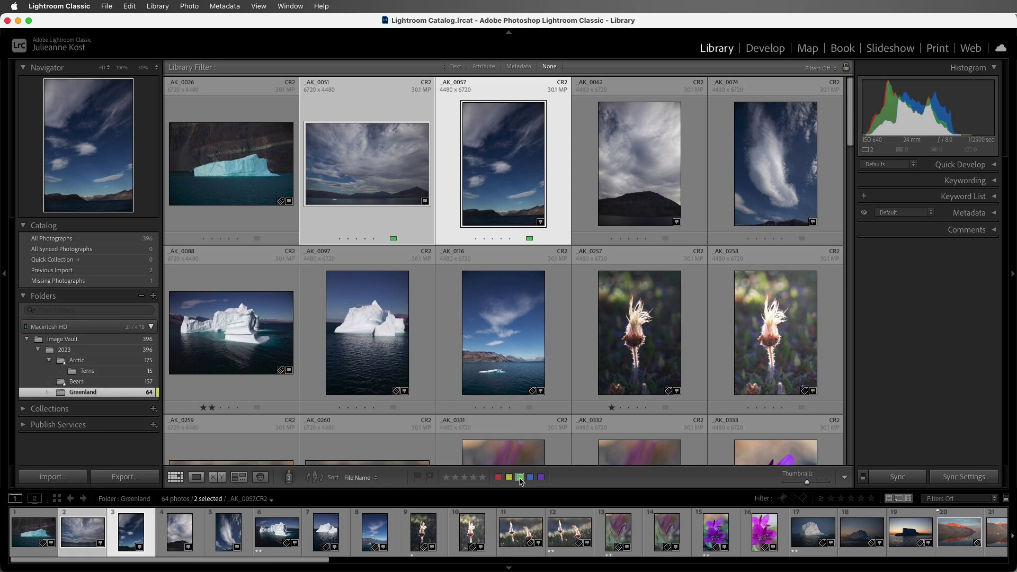
left_click(190, 7)
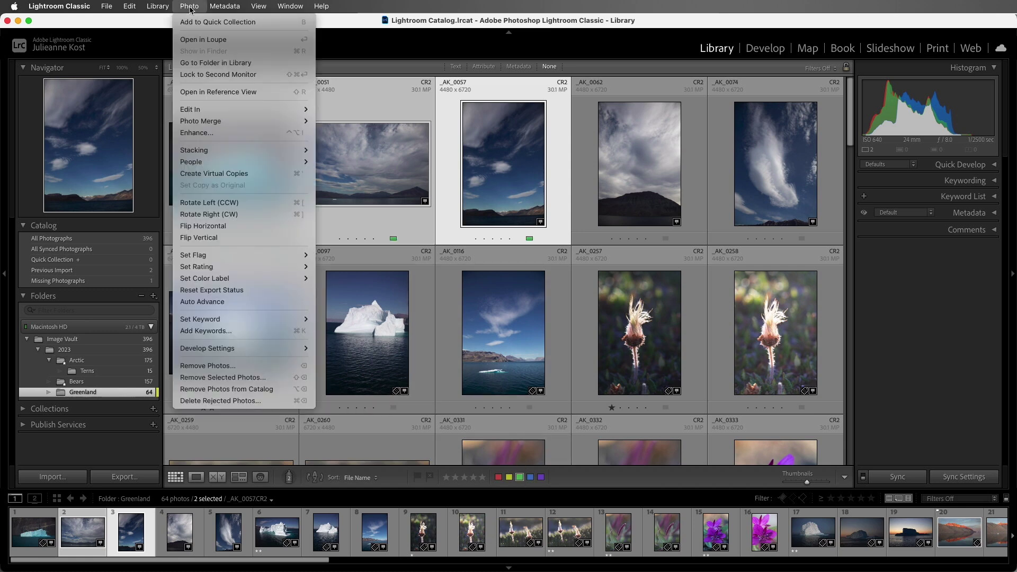
left_click(241, 367)
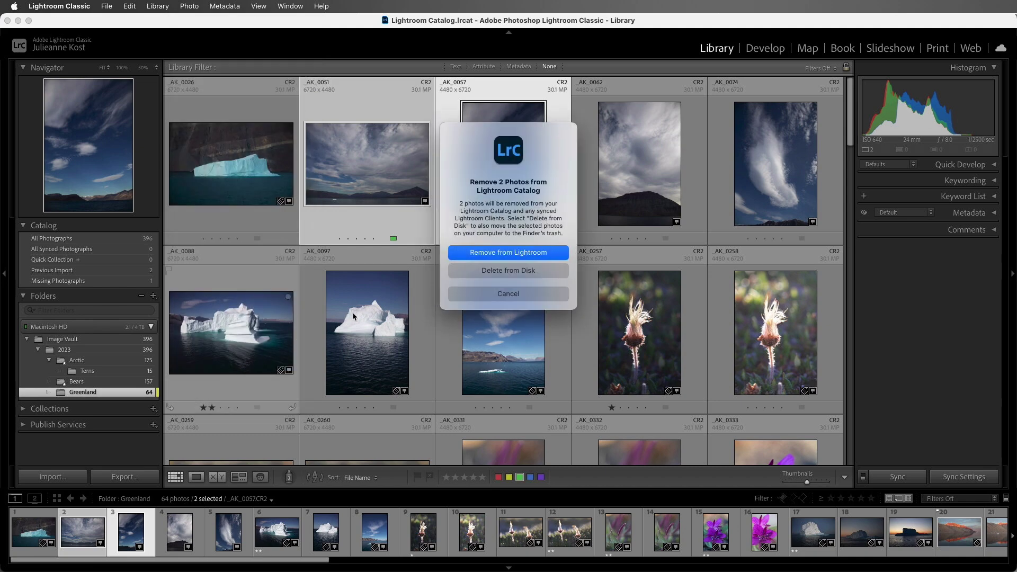
left_click(461, 272)
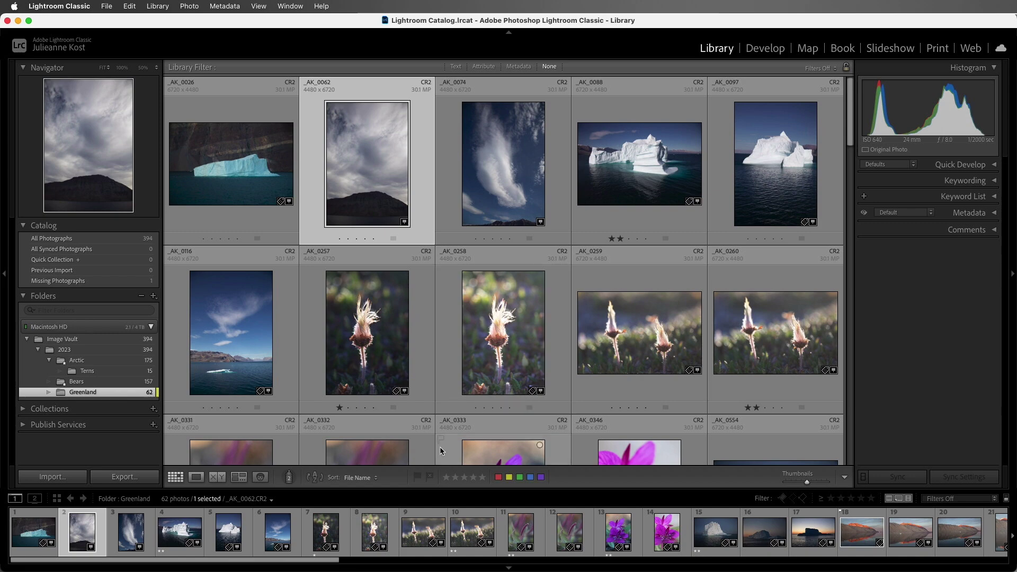
- In Finder, move _AK_0051.CR2 and _AK_0057.CR2 from the Trash back into the Greenland folder
key("super+Tab")
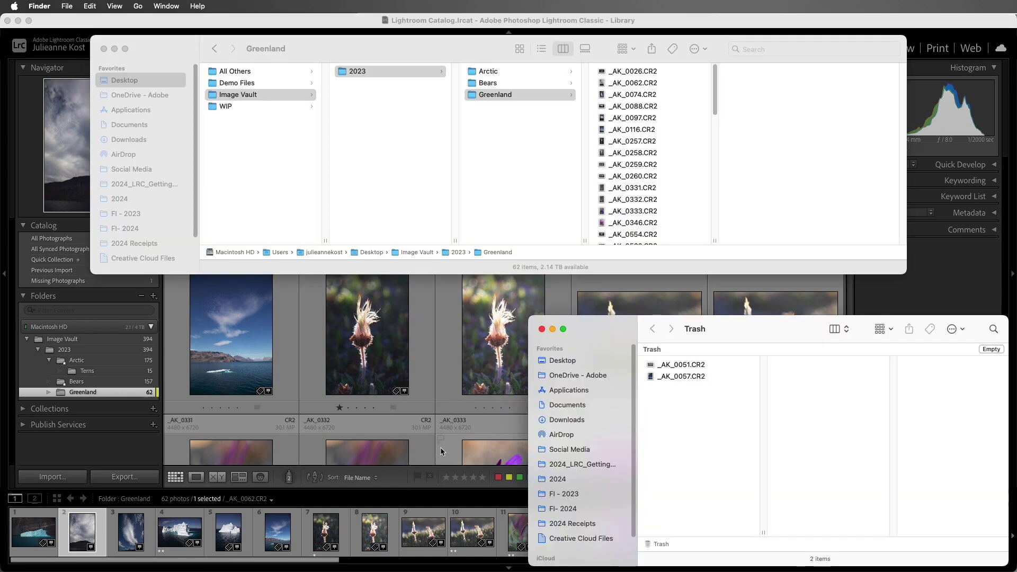
left_click(687, 378)
left_click(680, 368, "shift")
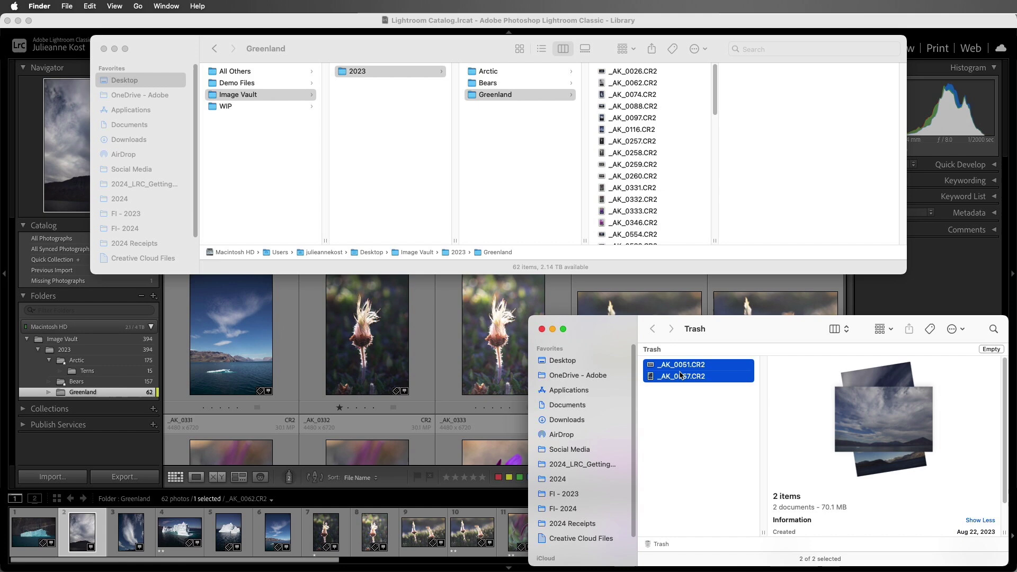
left_click_drag(677, 367, 659, 201)
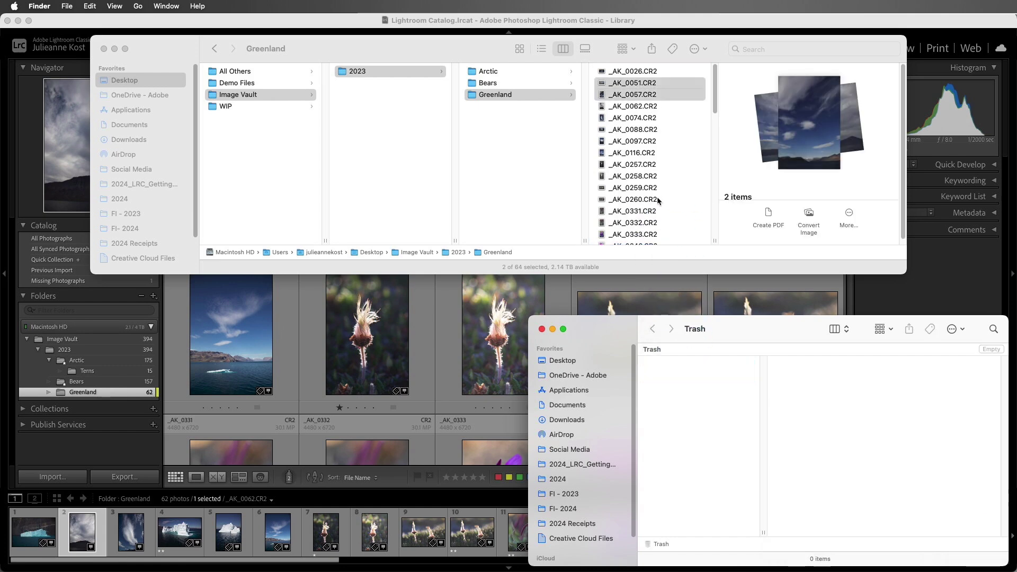
- Back in Lightroom, synchronize the Greenland folder to re-import the two files and view all 64 photos
key("super+Tab")
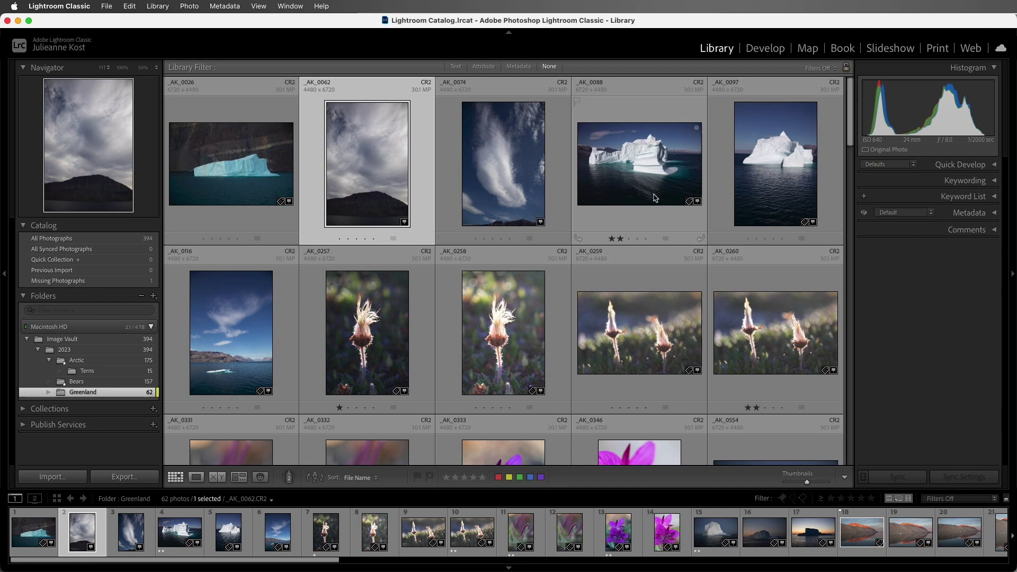
right_click(120, 394)
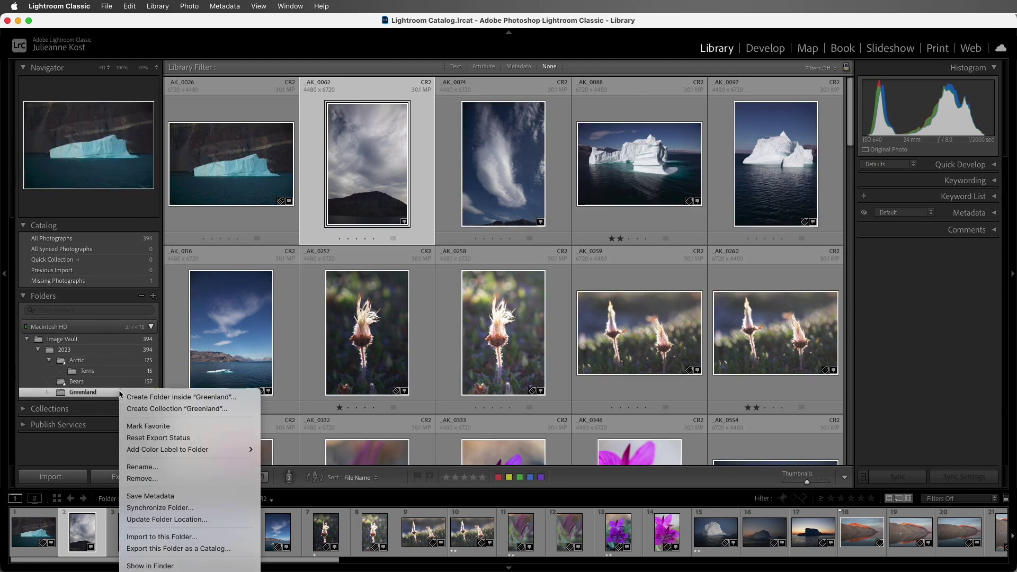
left_click(215, 509)
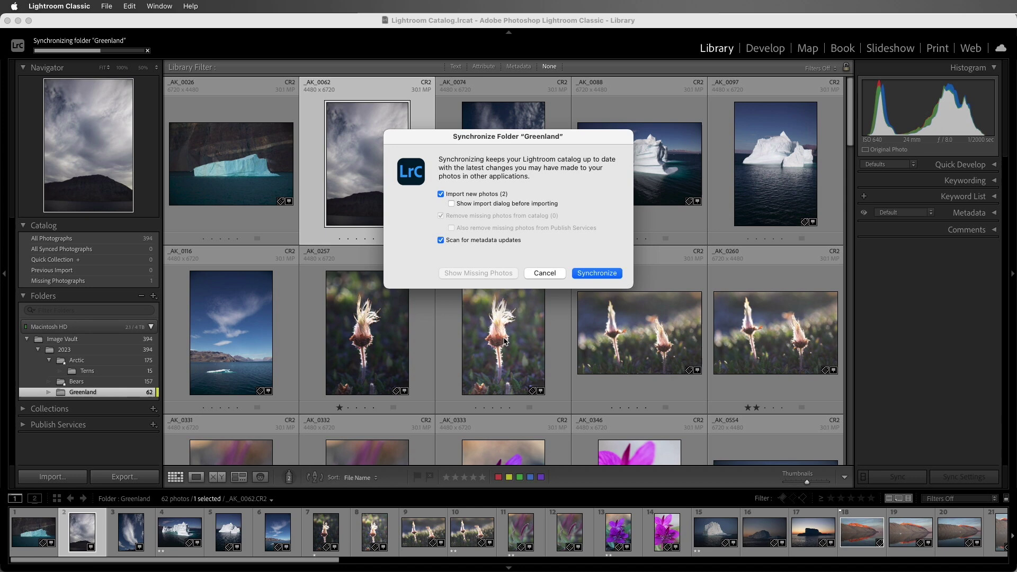
left_click(596, 273)
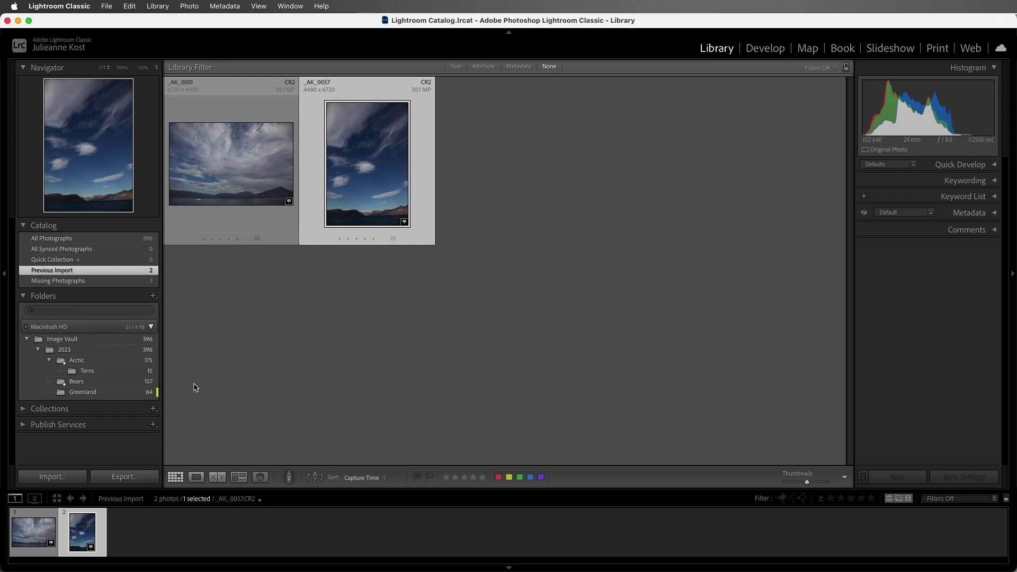
left_click(129, 394)
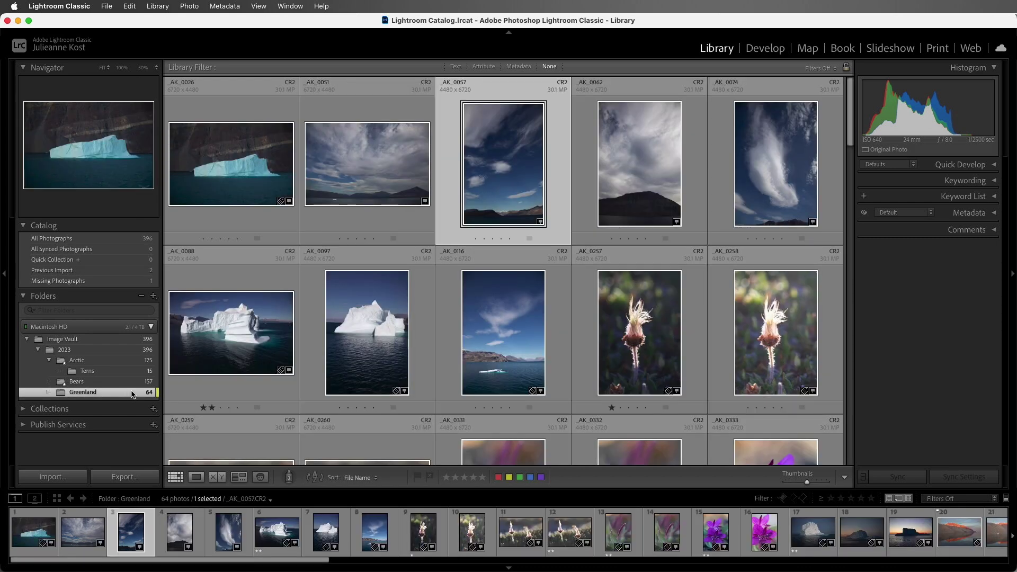
- With _AK_0051 and _AK_0057 selected in Loupe view, remove both from the catalog only
left_click(365, 154, "shift")
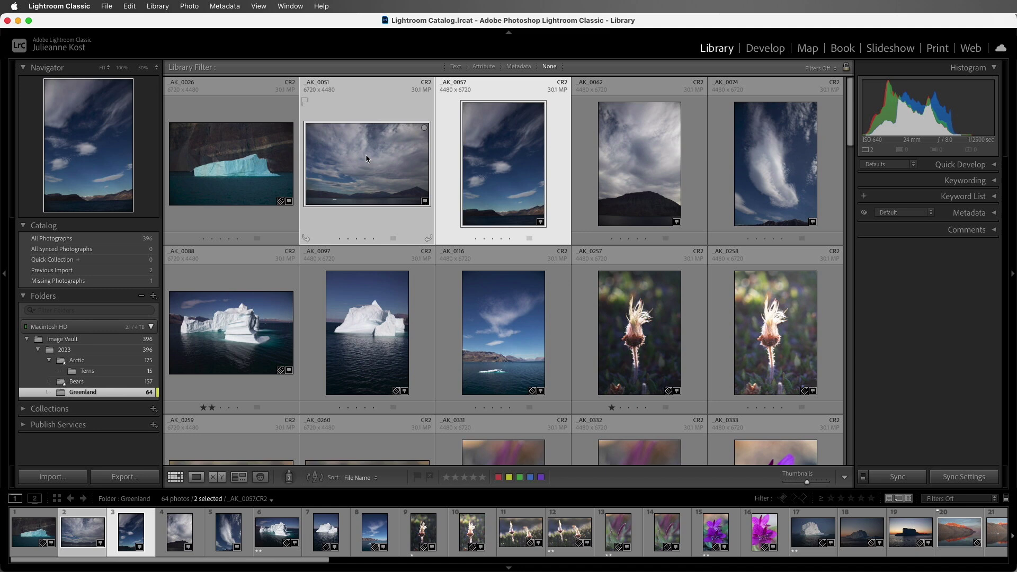
left_click(197, 479)
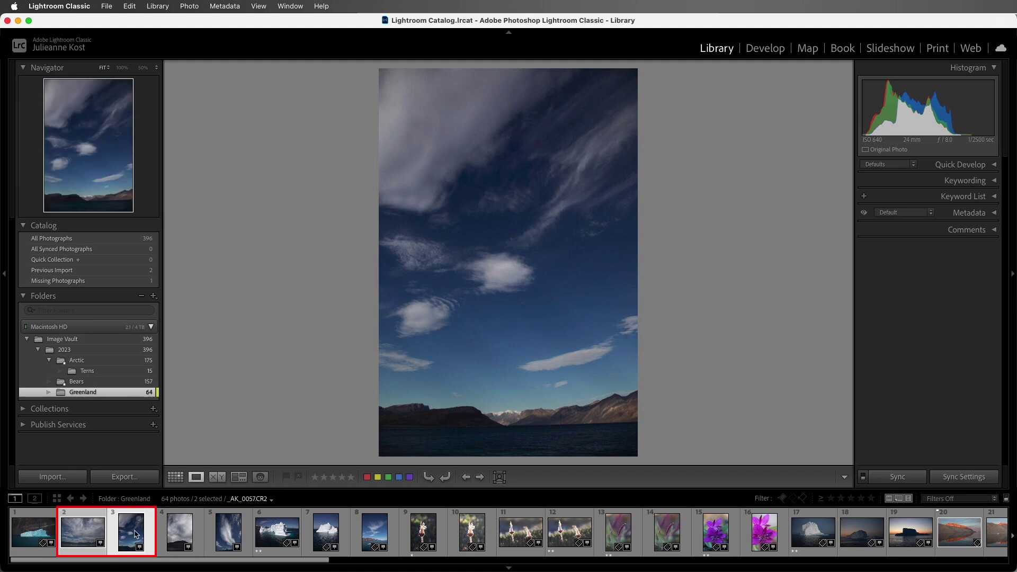
left_click(190, 6)
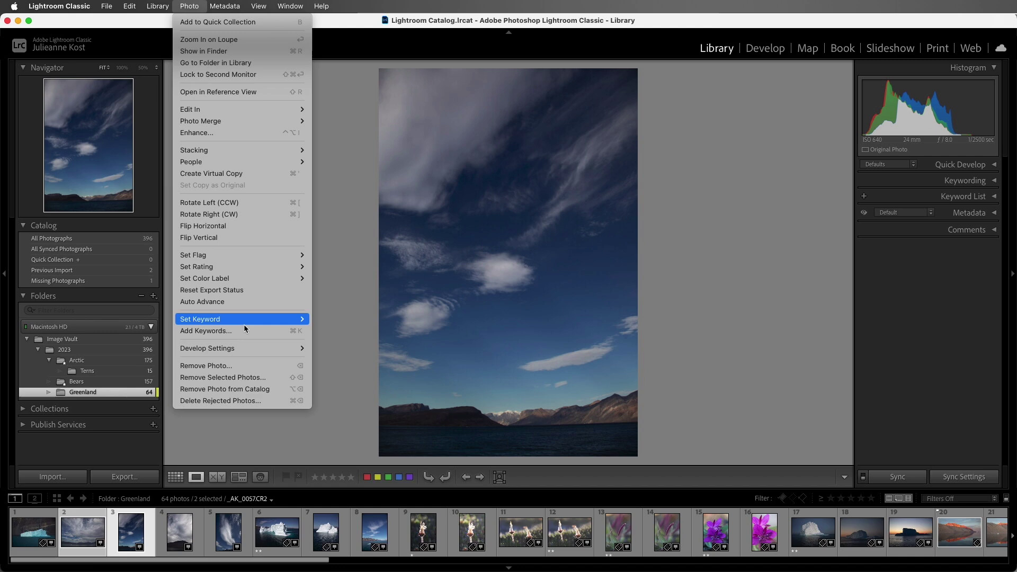
left_click(261, 366)
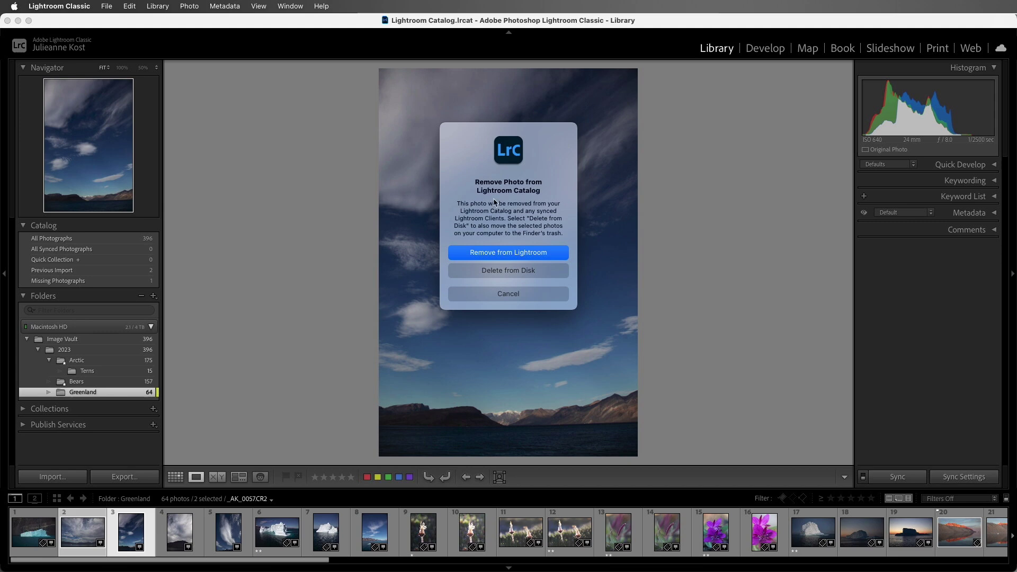
left_click(490, 294)
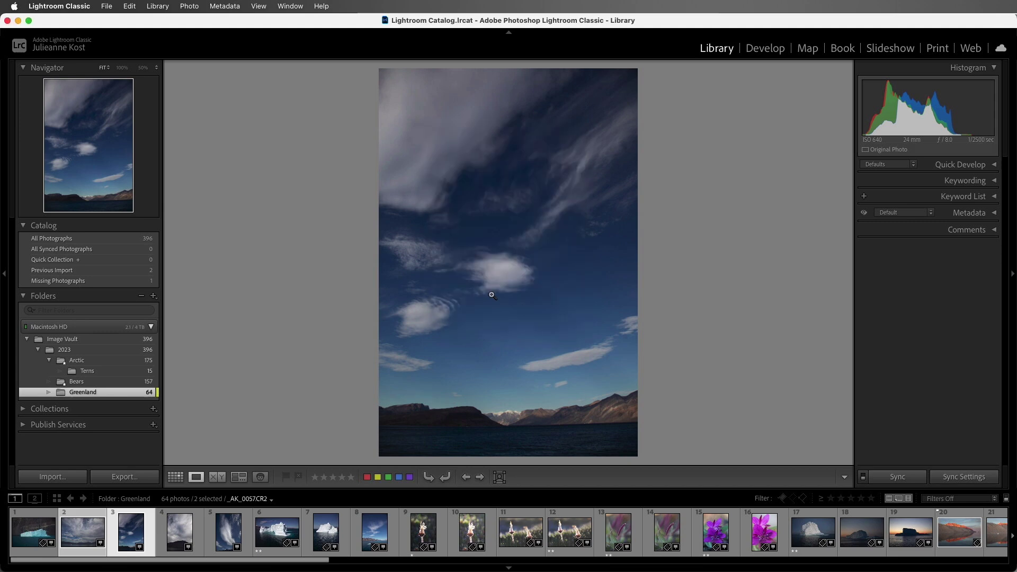
left_click(190, 7)
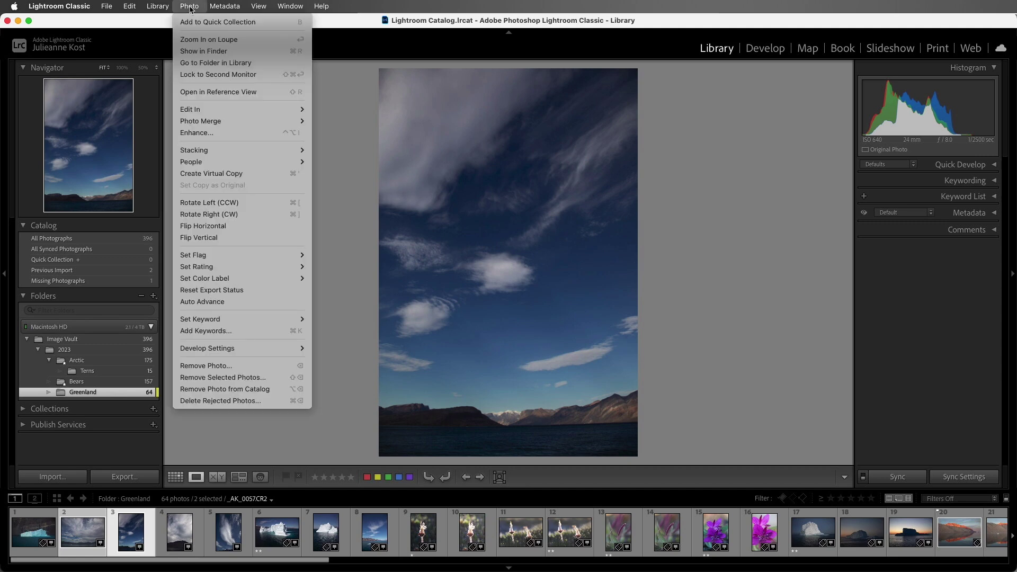
left_click(285, 379)
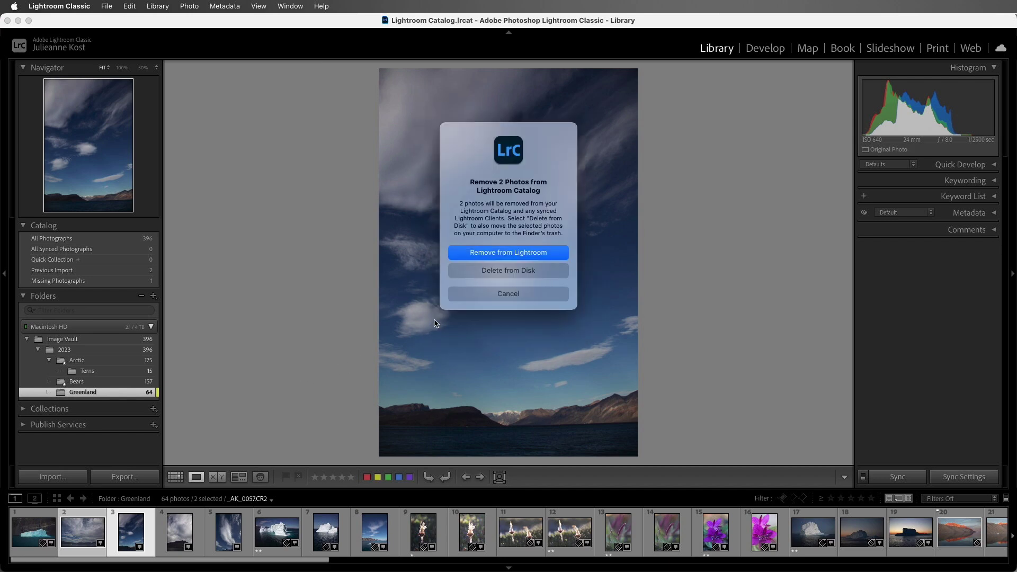
left_click(465, 252)
- In Grid view, remove _AK_0062 via the Photo menu and _AK_0074 with Option+Delete from the catalog
key("g")
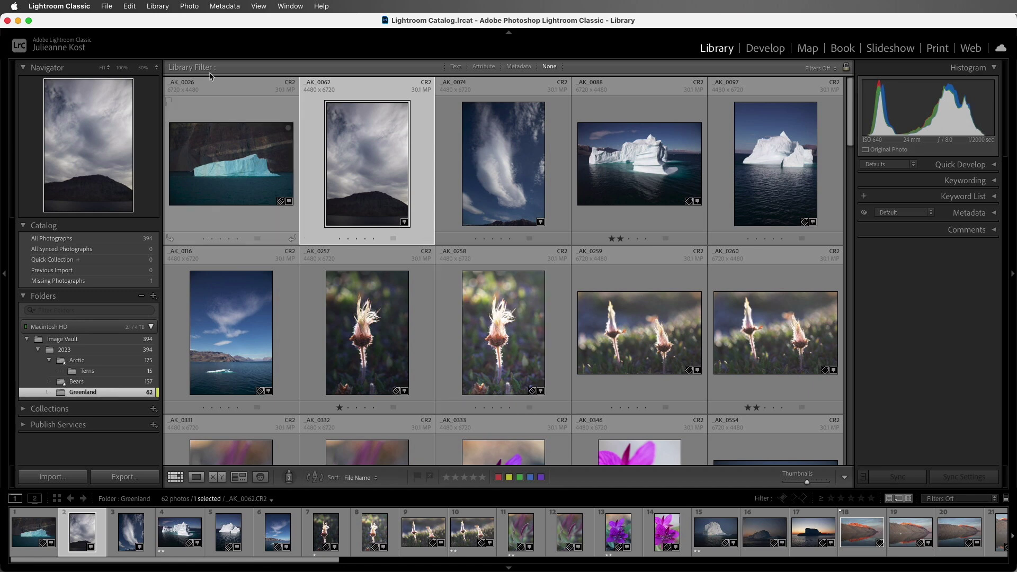
left_click(196, 10)
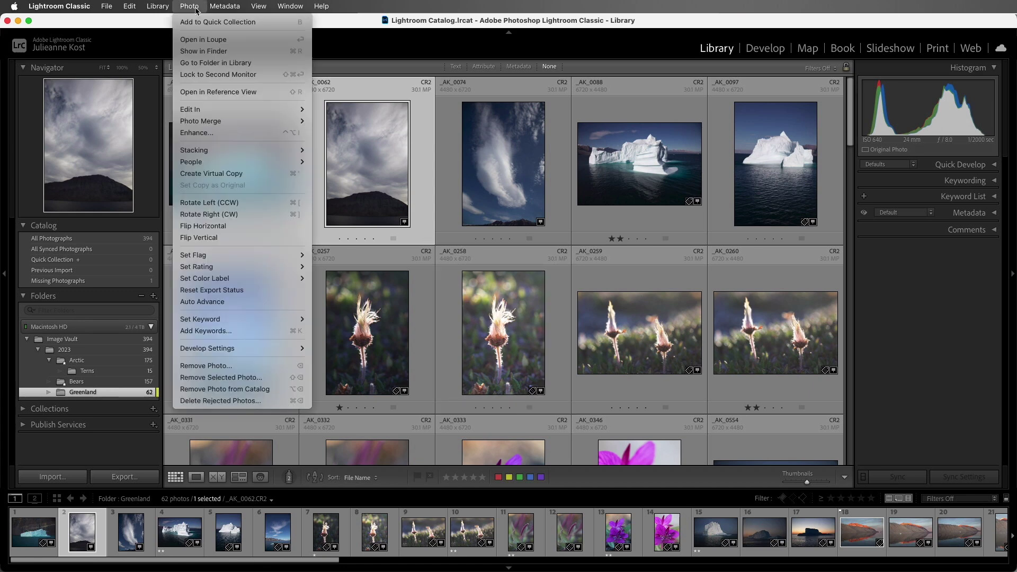
left_click(271, 392)
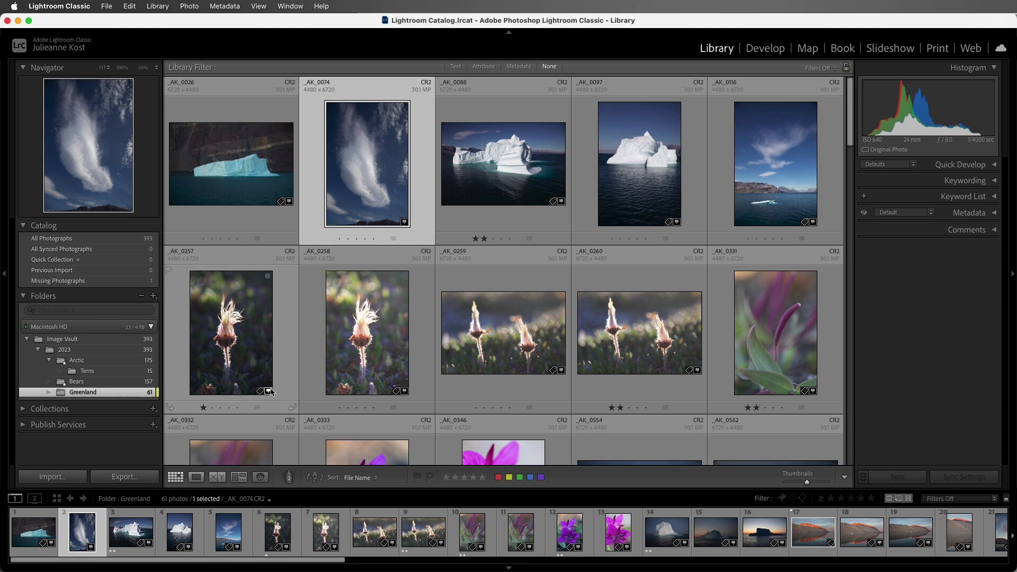
key("alt")
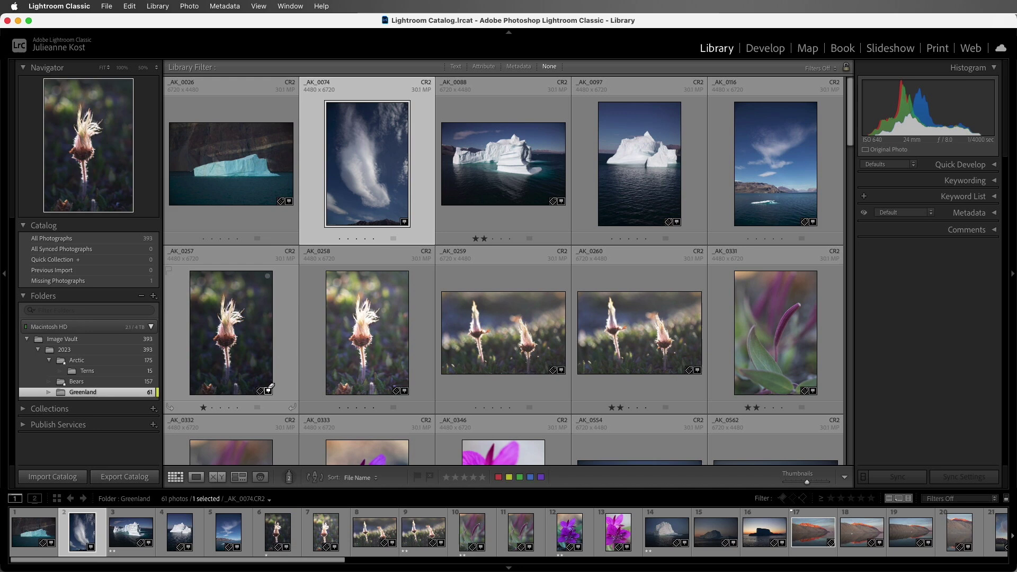
key("alt+Delete")
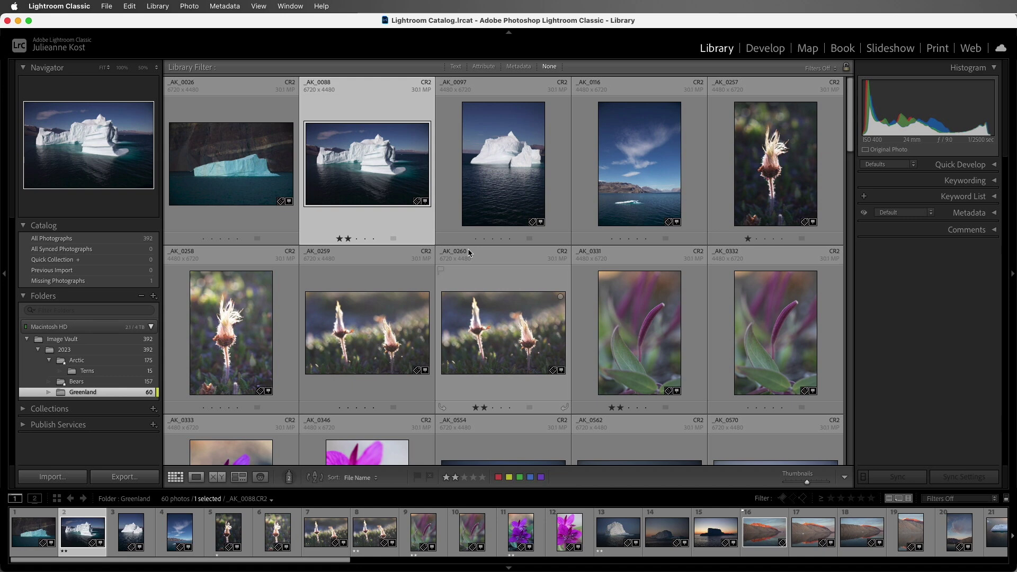
- Reject the _AK_0097 iceberg photo with X, then cancel the Delete Rejected Photos prompt
left_click(493, 199)
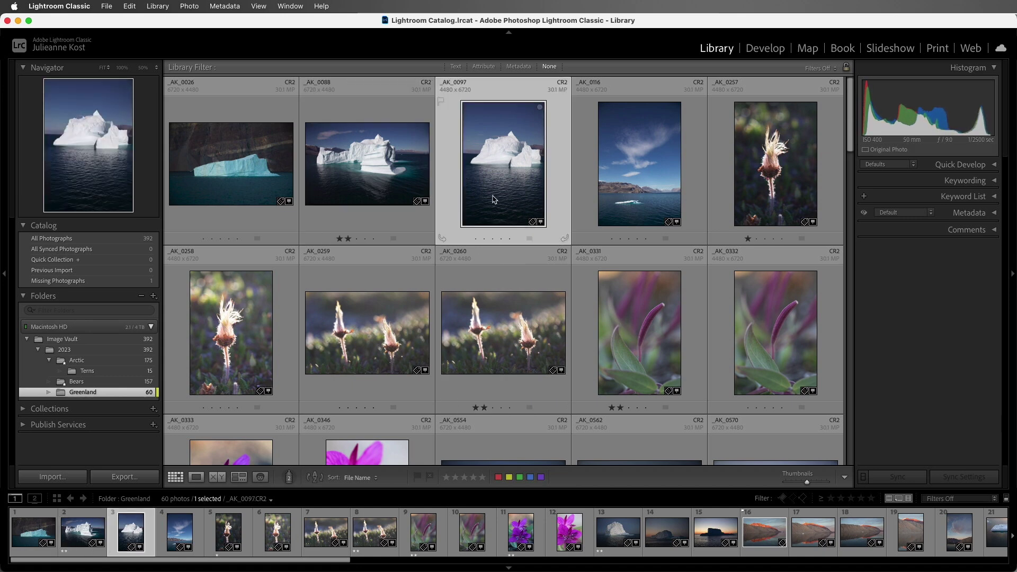
key("x")
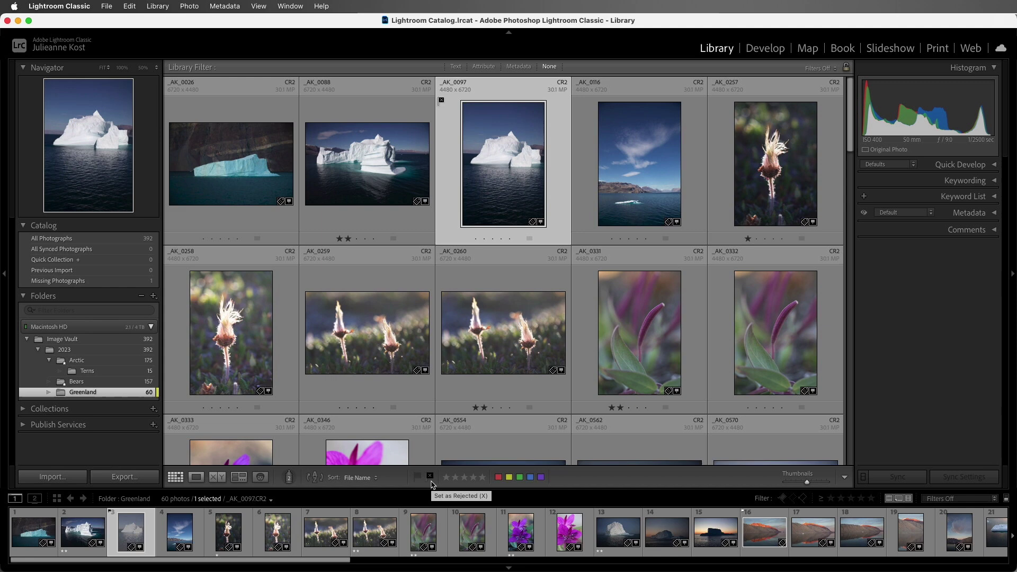
key("super+BackSpace")
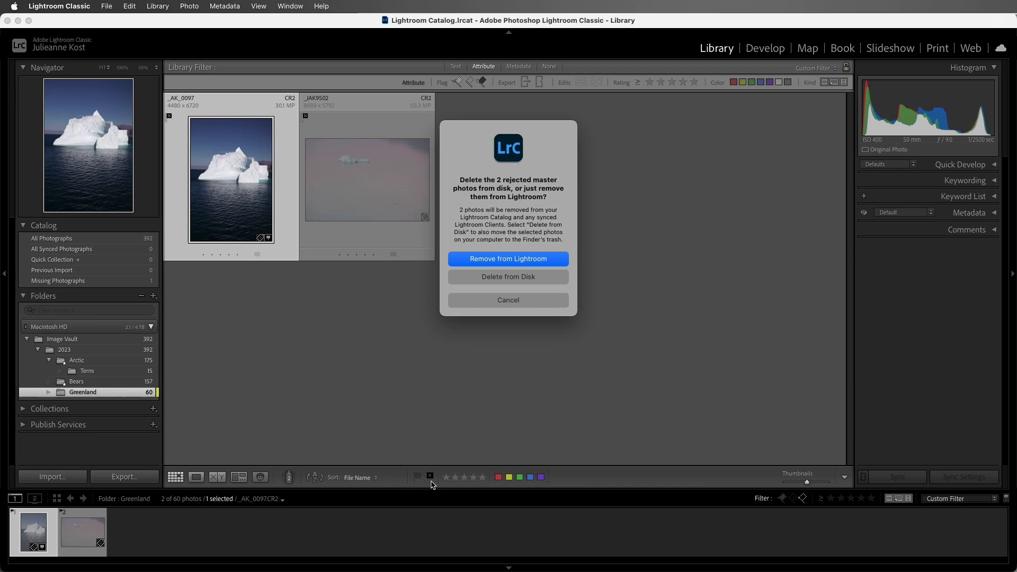
left_click(484, 304)
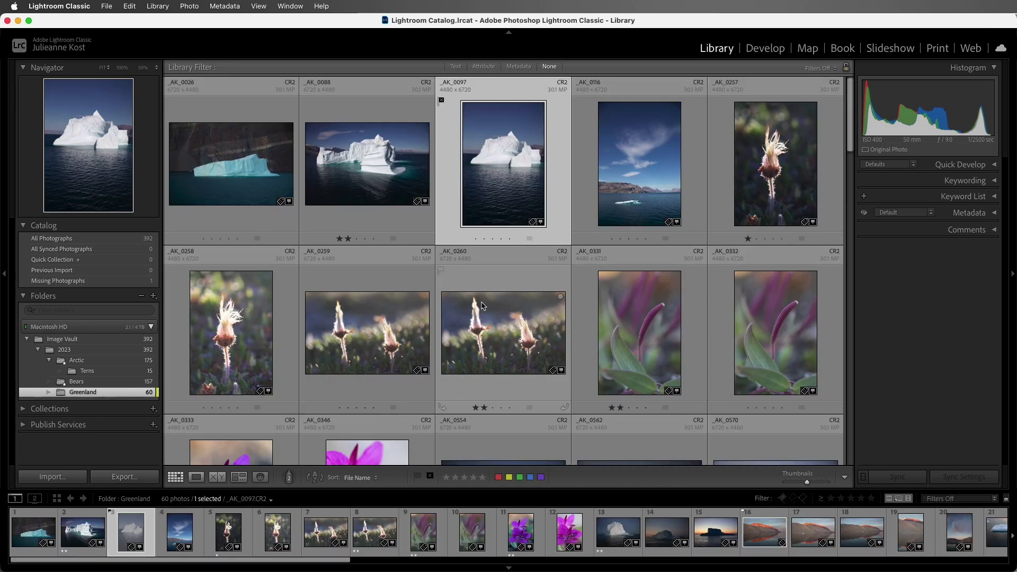